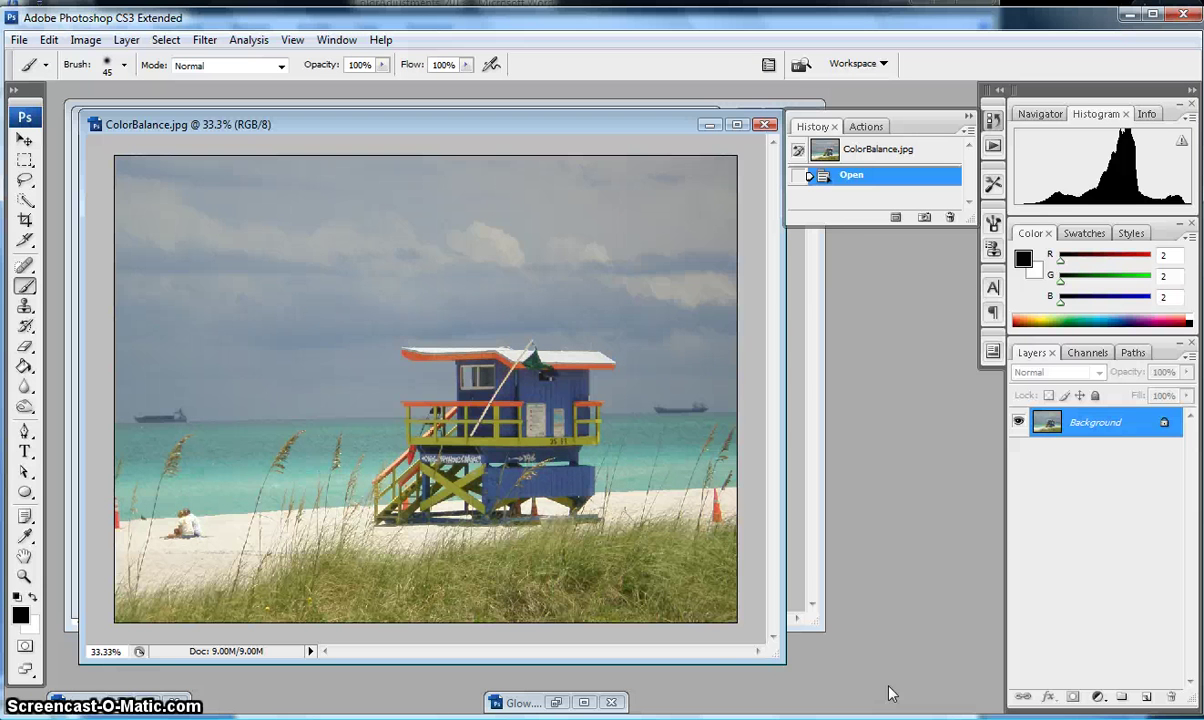
Step: Add a solid color fill layer in fadcaf above the Background and set its blend mode to Overlay
drag(770, 664, 848, 691)
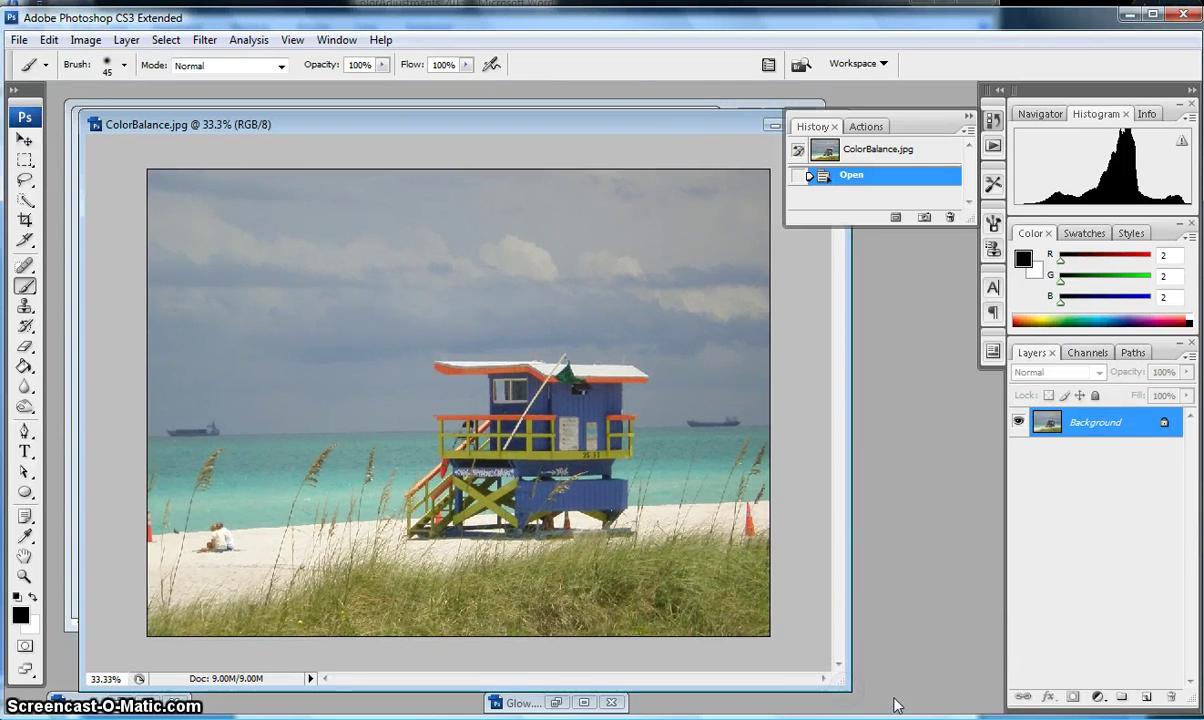
click(1097, 698)
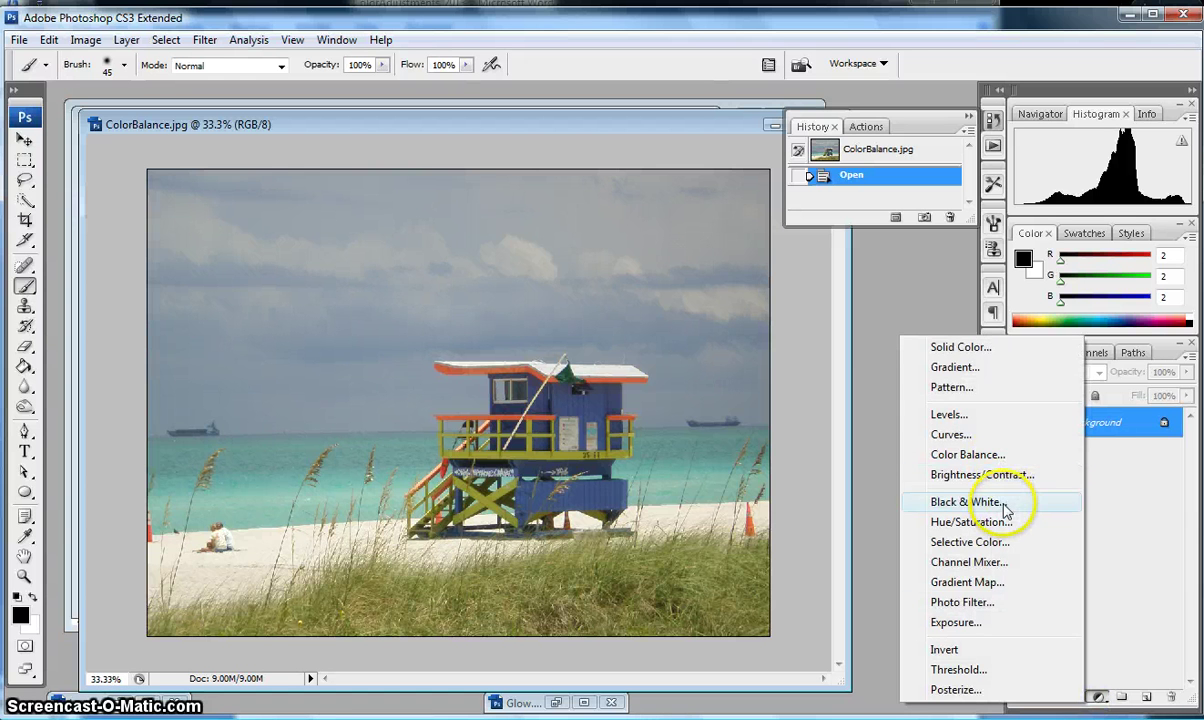
click(984, 347)
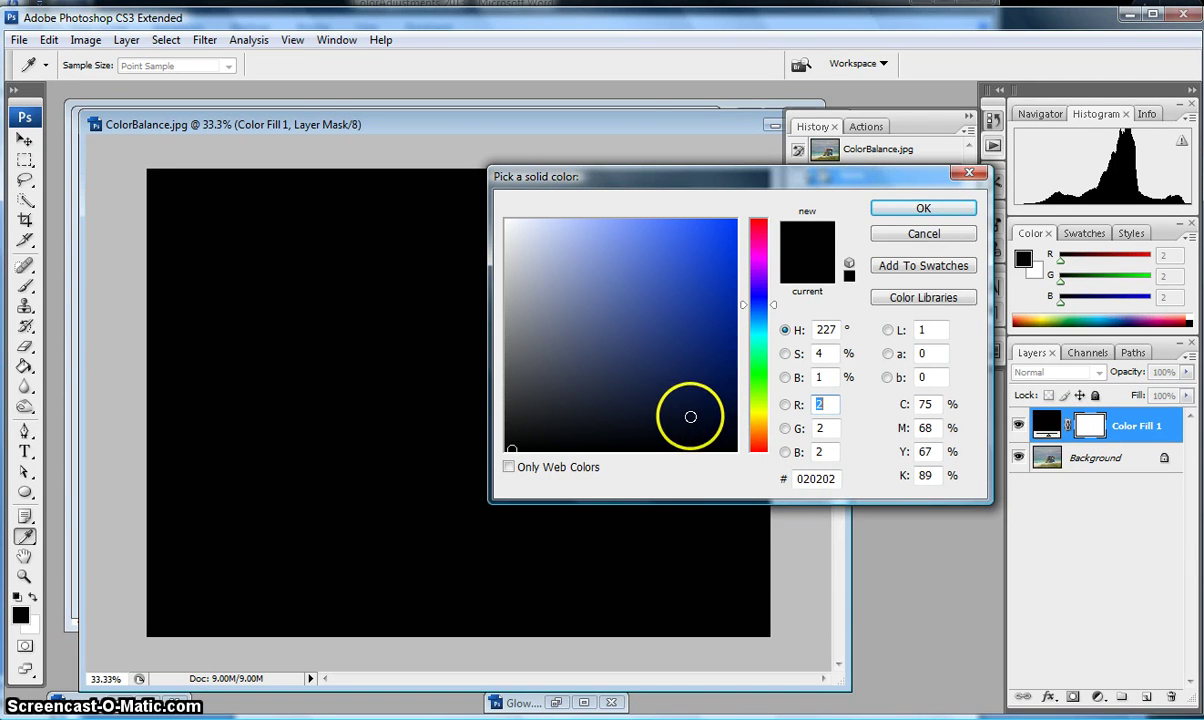
drag(840, 480, 800, 479)
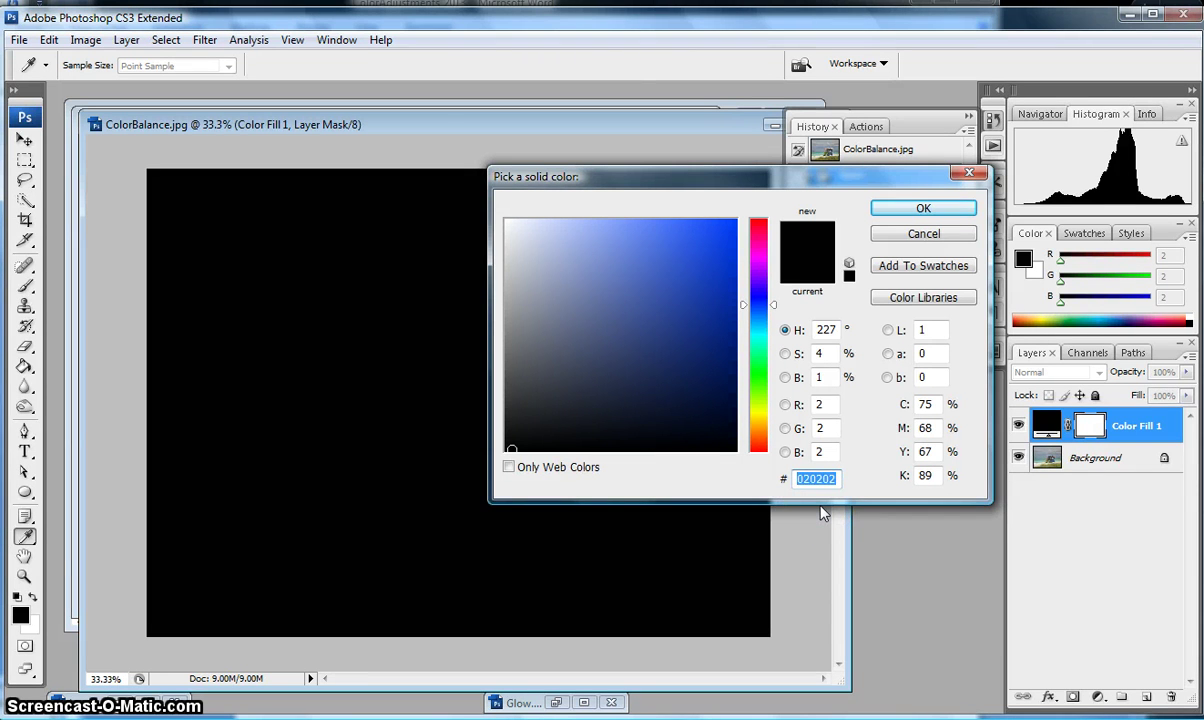
text(fad)
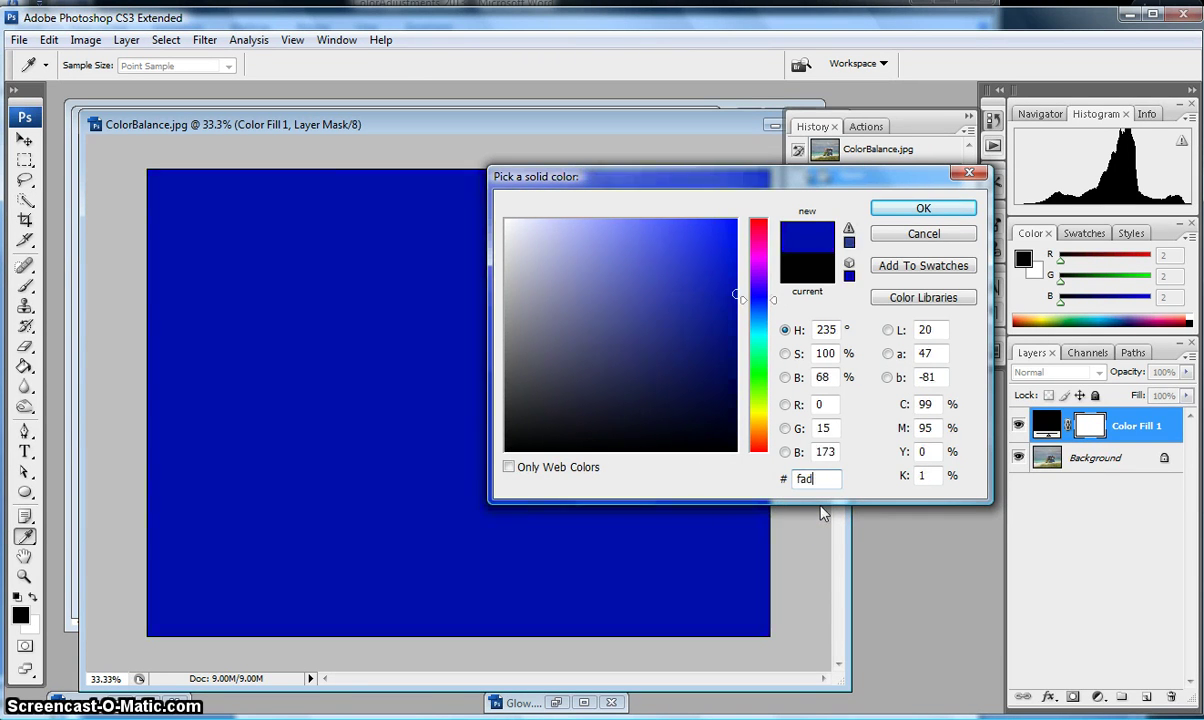
text(caf)
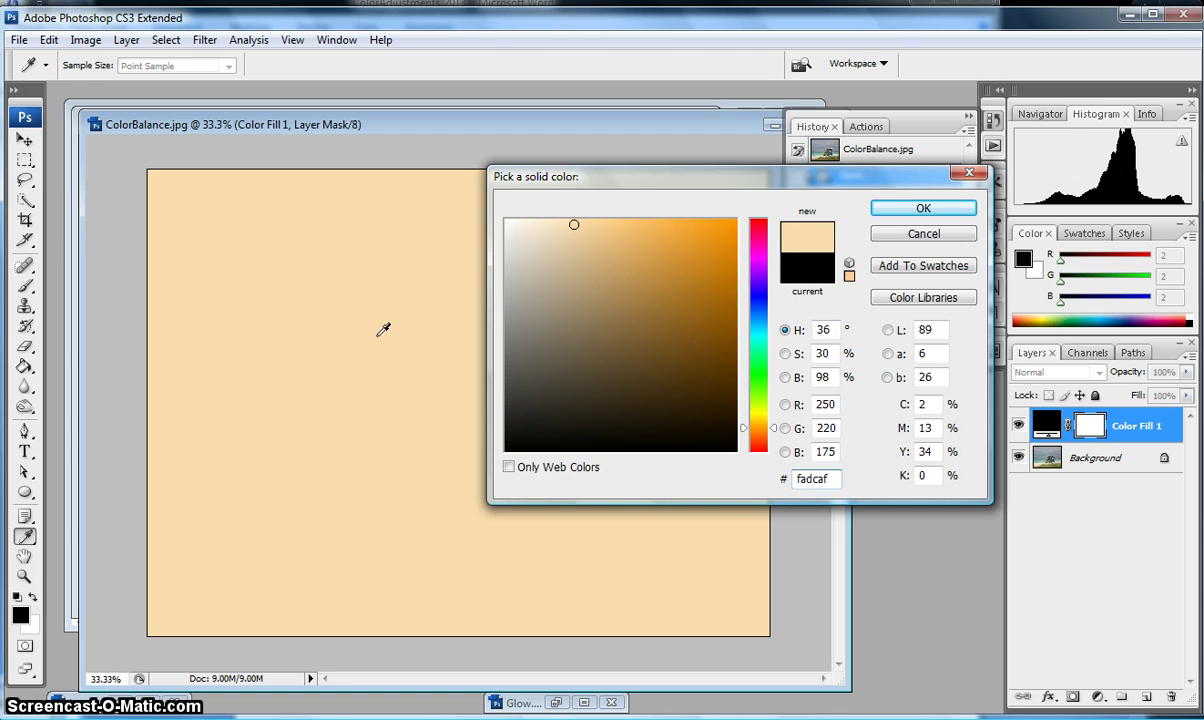
drag(383, 329, 421, 307)
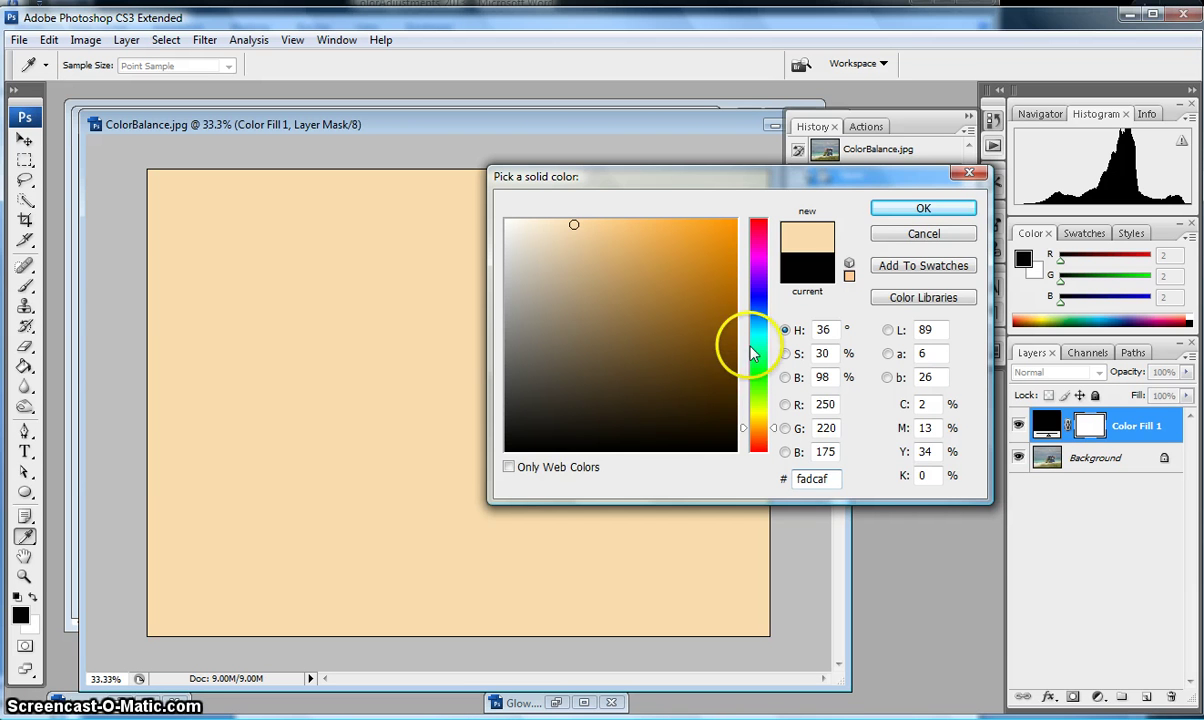
click(903, 212)
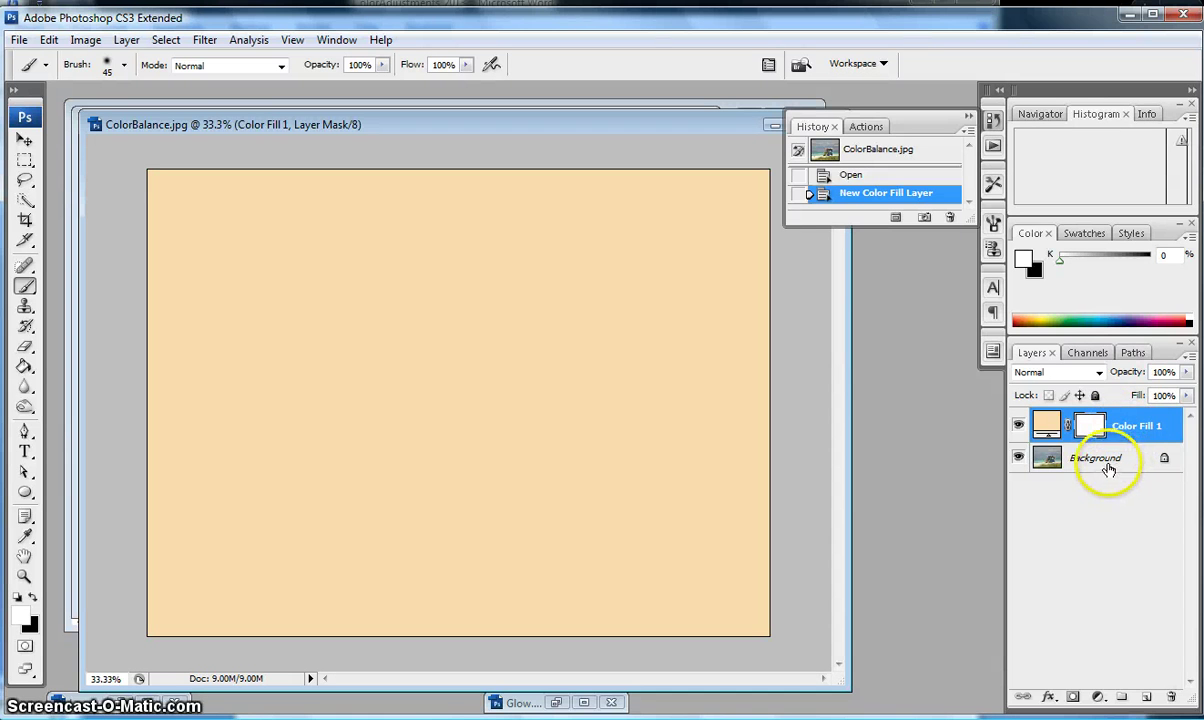
click(1099, 375)
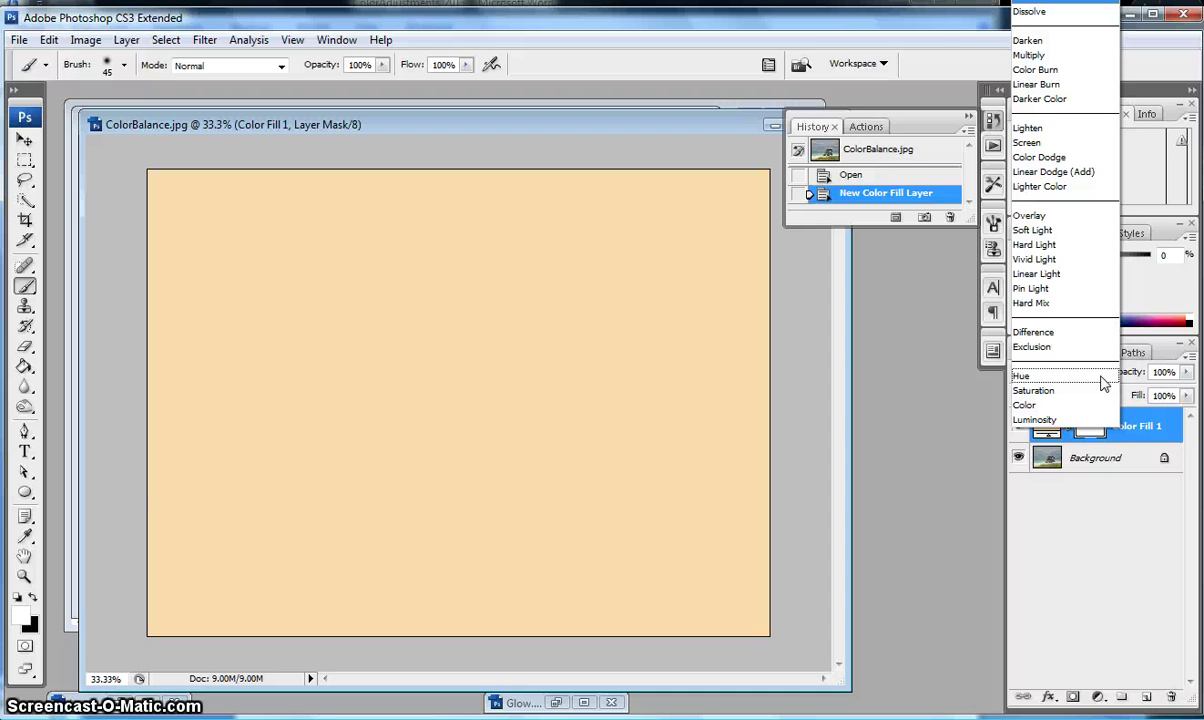
click(1058, 216)
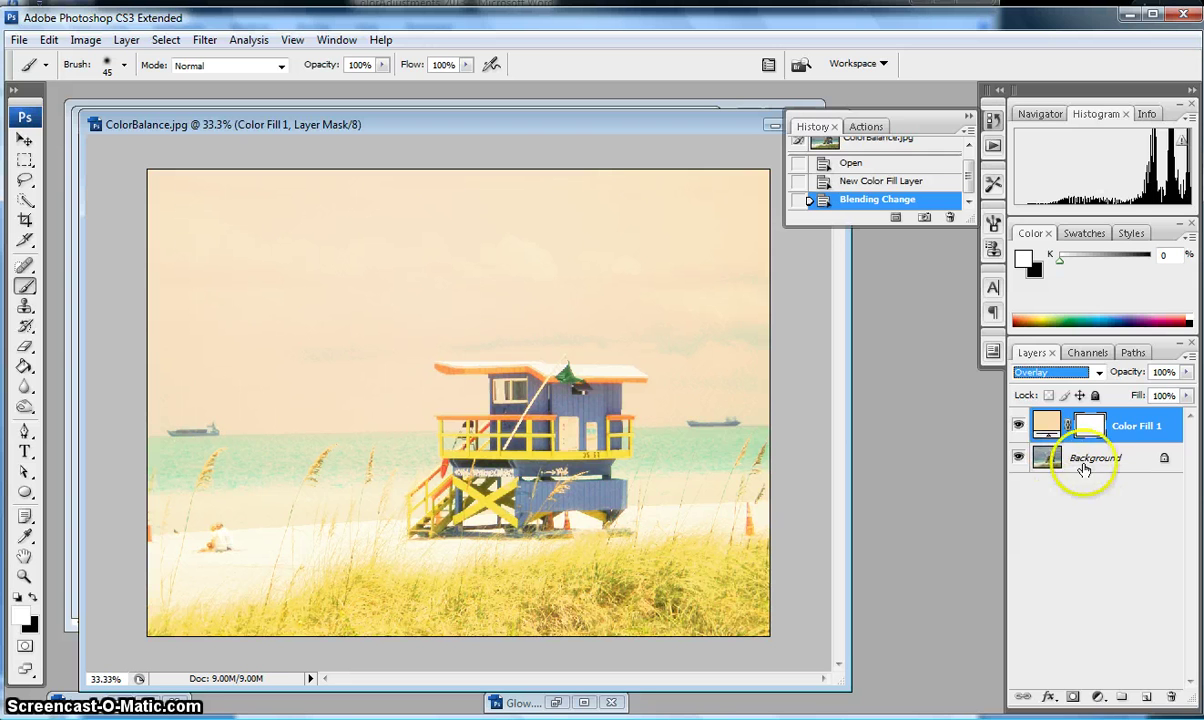
Step: Add a Levels adjustment layer directly above the Background and set it to edit the Green channel
click(1126, 468)
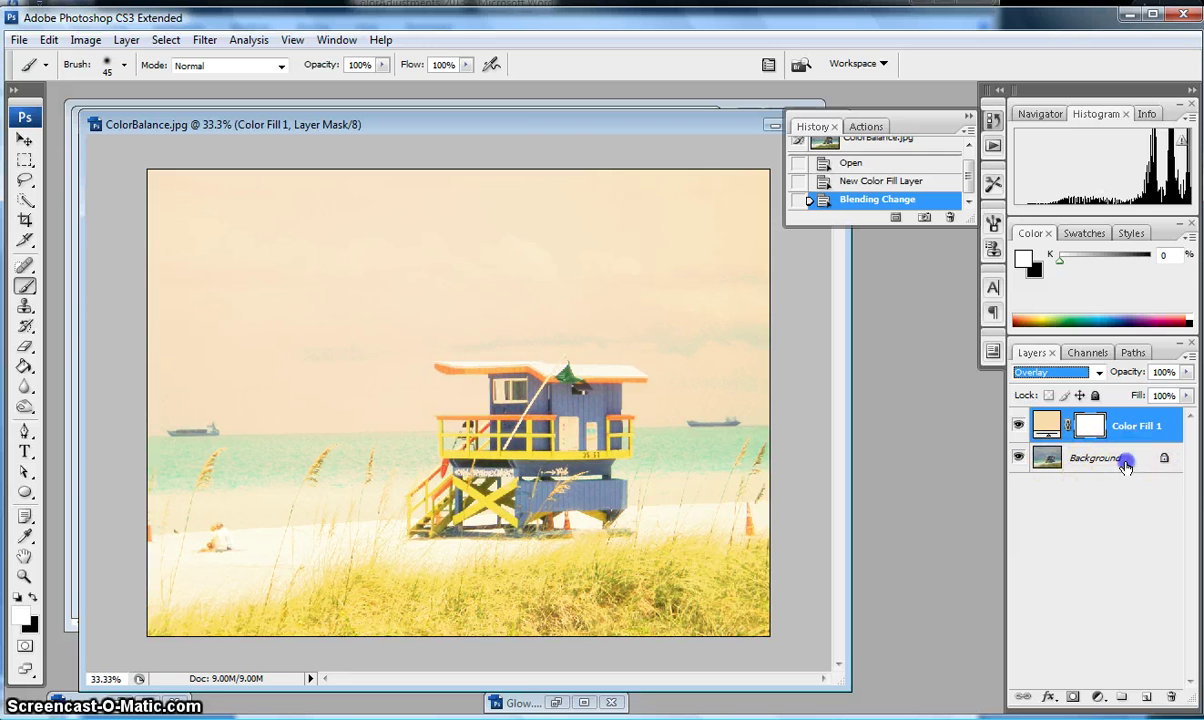
click(1099, 700)
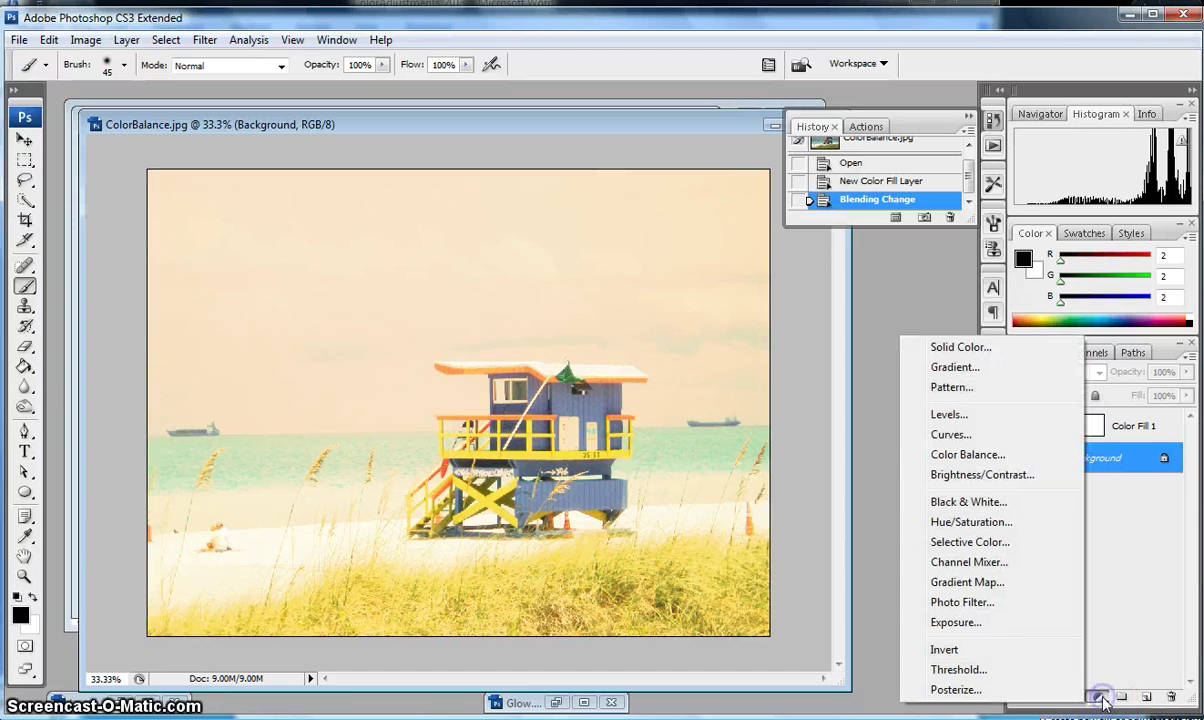
click(980, 413)
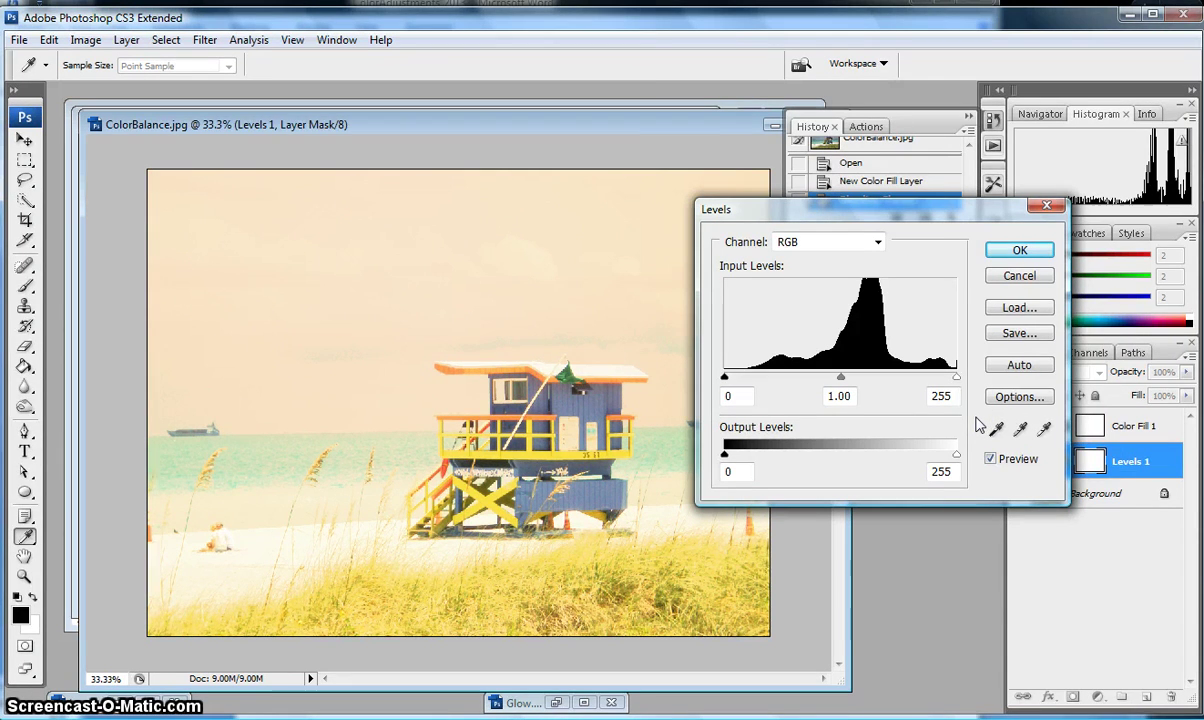
click(878, 243)
click(795, 289)
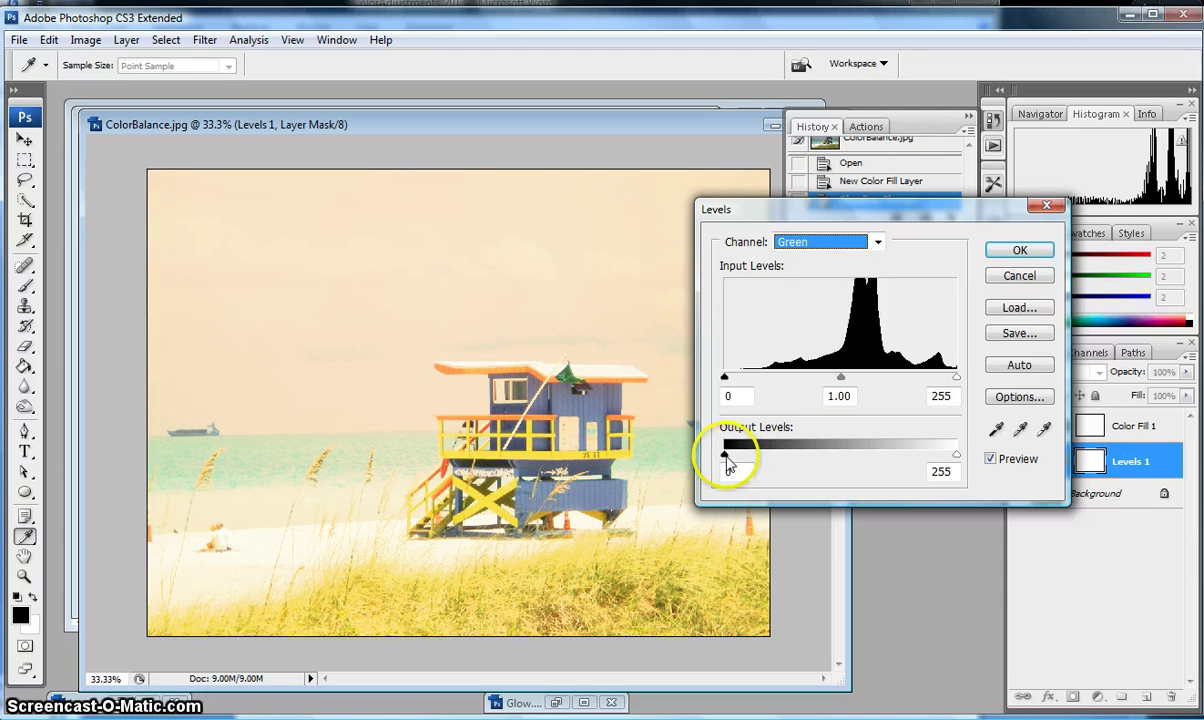
Step: Try raising the Green channel's black output level and return it to 0
drag(726, 457, 730, 465)
key(shift+Up)
key(shift+Up)
key(shift+Up)
key(shift+Up)
key(shift+Up)
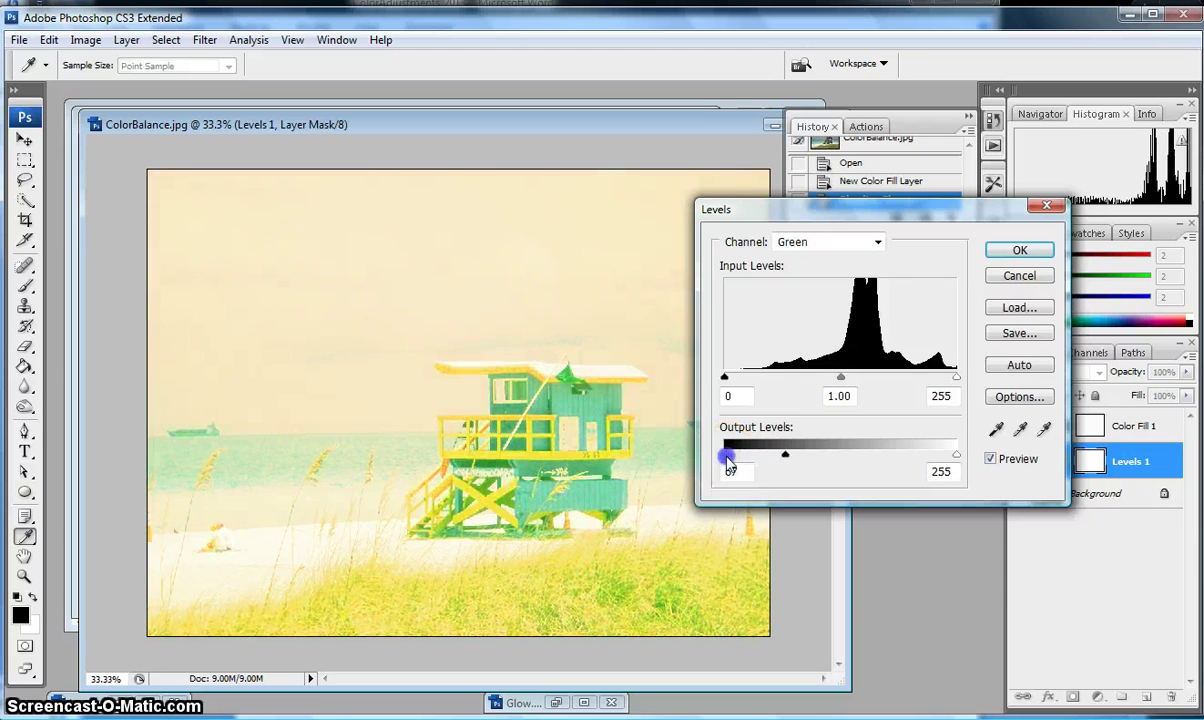
key(shift+Down)
key(shift+Down)
key(shift+Down)
key(shift+Down)
key(shift+Down)
key(shift+Down)
key(shift+Down)
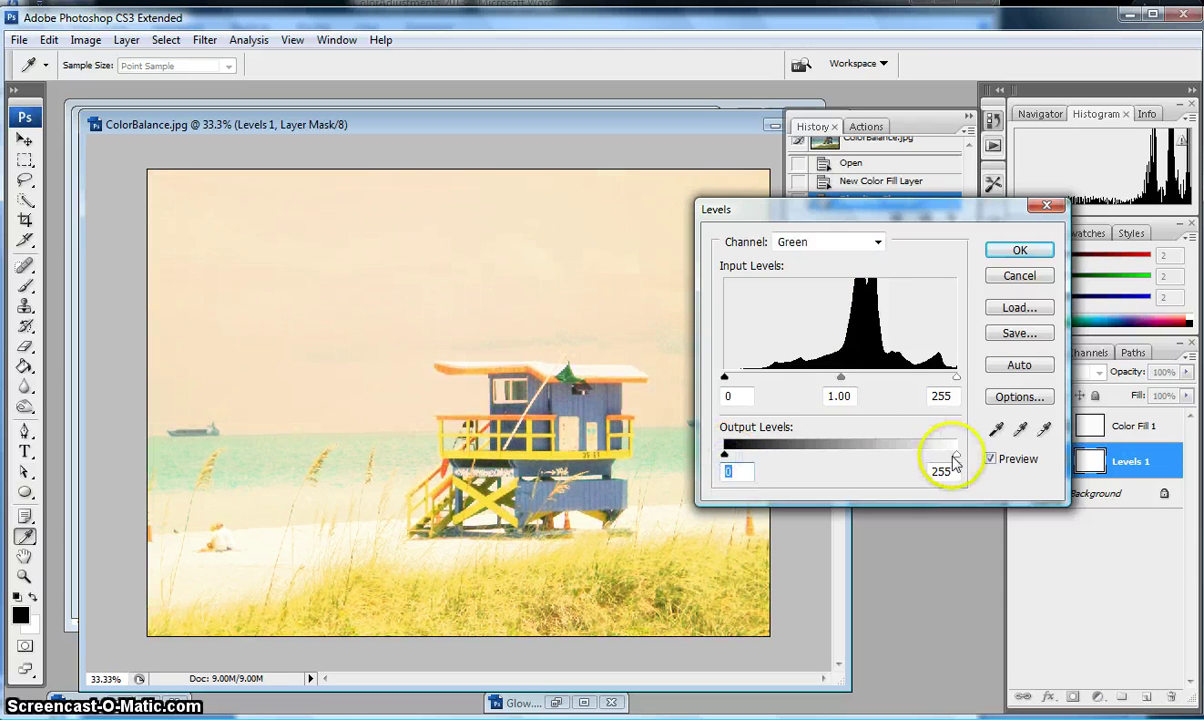
Step: Lower the white output level to 177 in both the Green and Blue channels of the Levels adjustment
drag(955, 458, 887, 457)
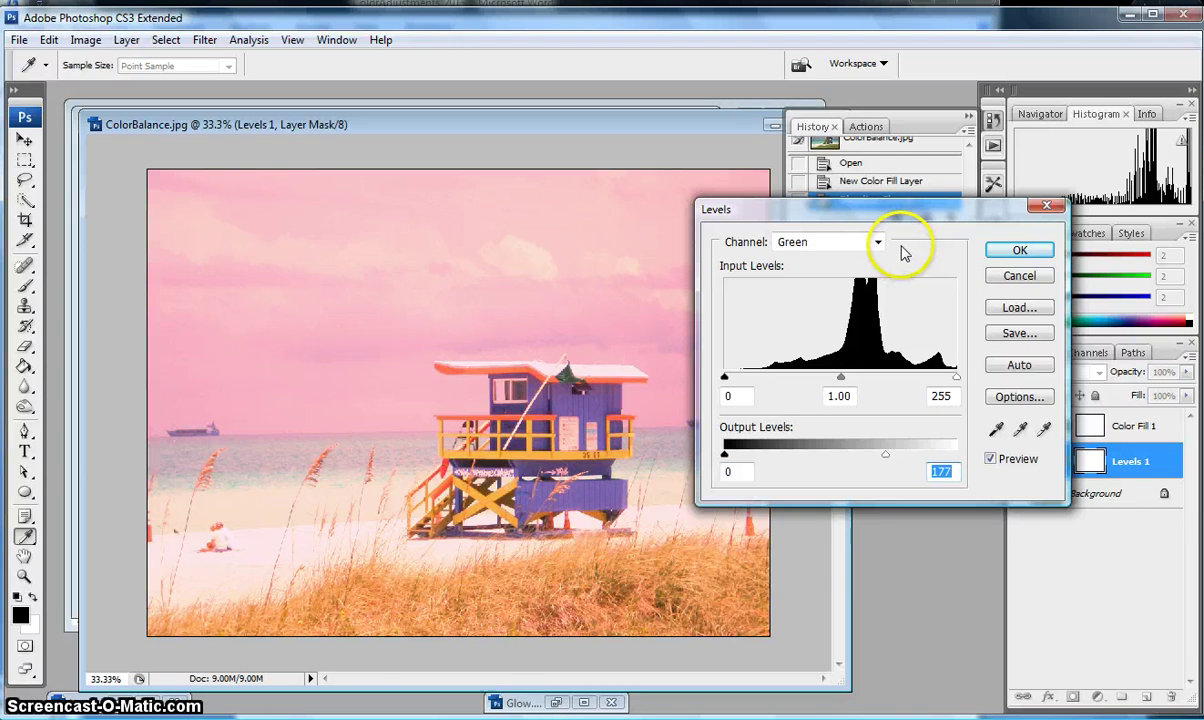
click(879, 244)
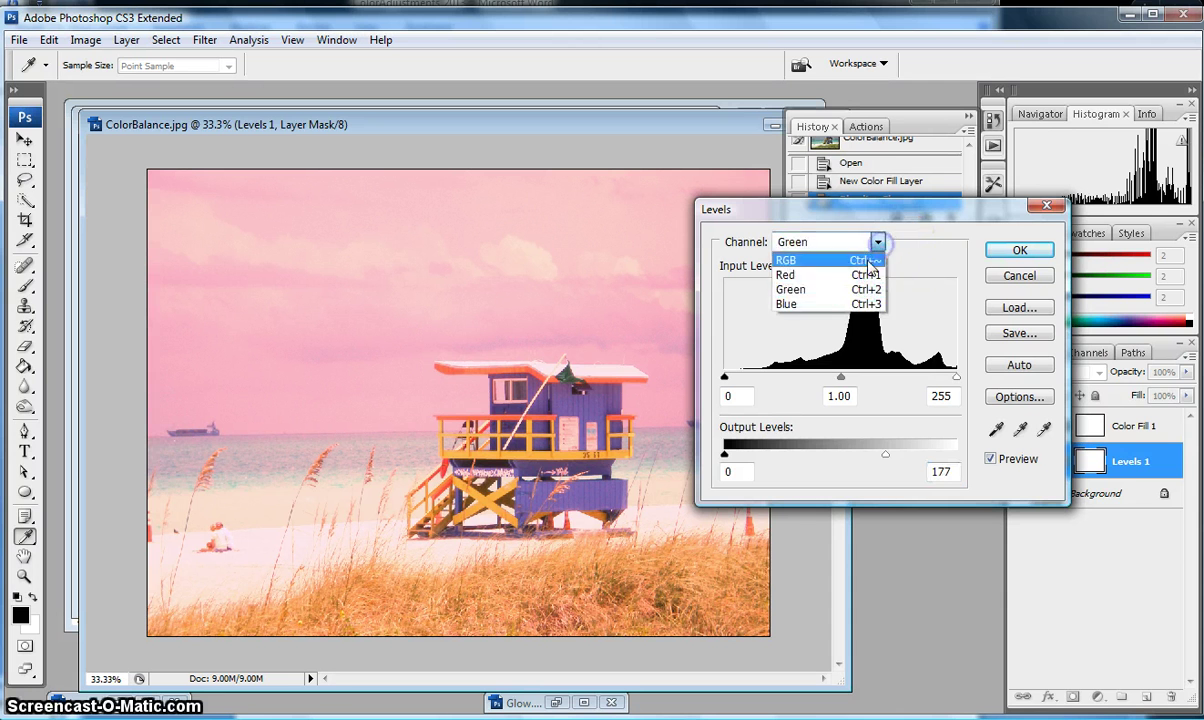
click(852, 302)
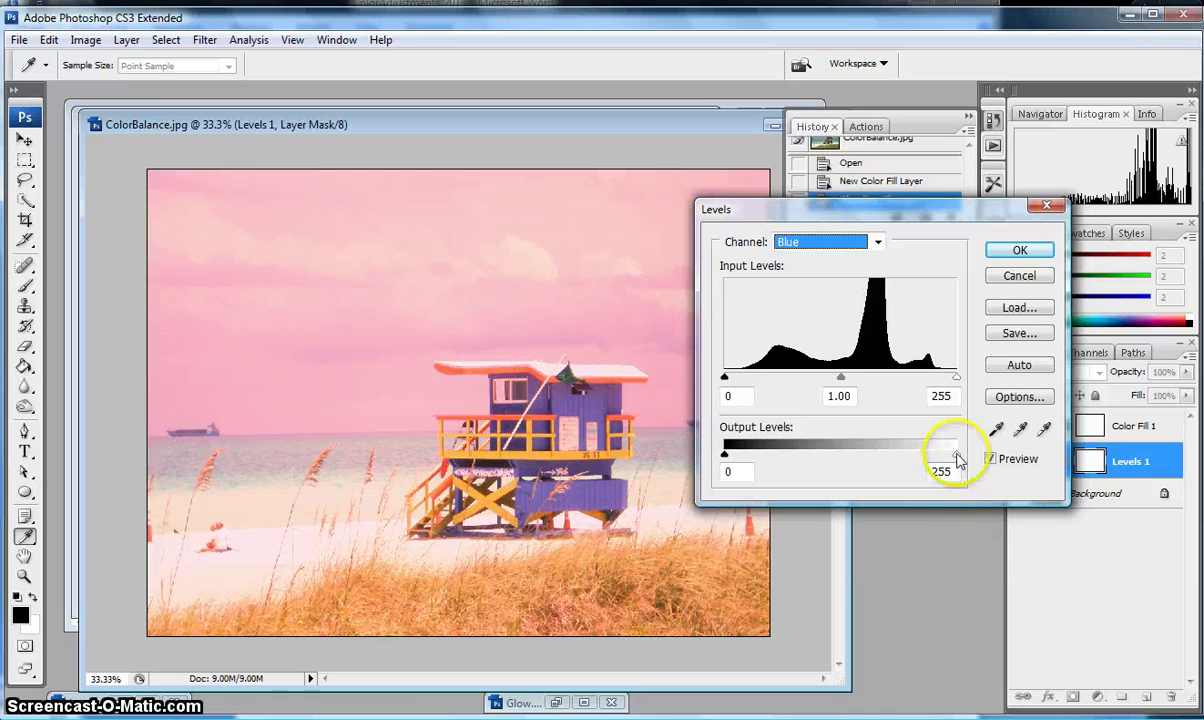
drag(956, 455, 895, 455)
key(Down)
key(Down)
key(Down)
key(Down)
key(Down)
key(Down)
key(Down)
key(Down)
key(Down)
key(Down)
key(Down)
key(Down)
key(Down)
key(Down)
key(Down)
key(Down)
key(Down)
key(Down)
key(Down)
key(Down)
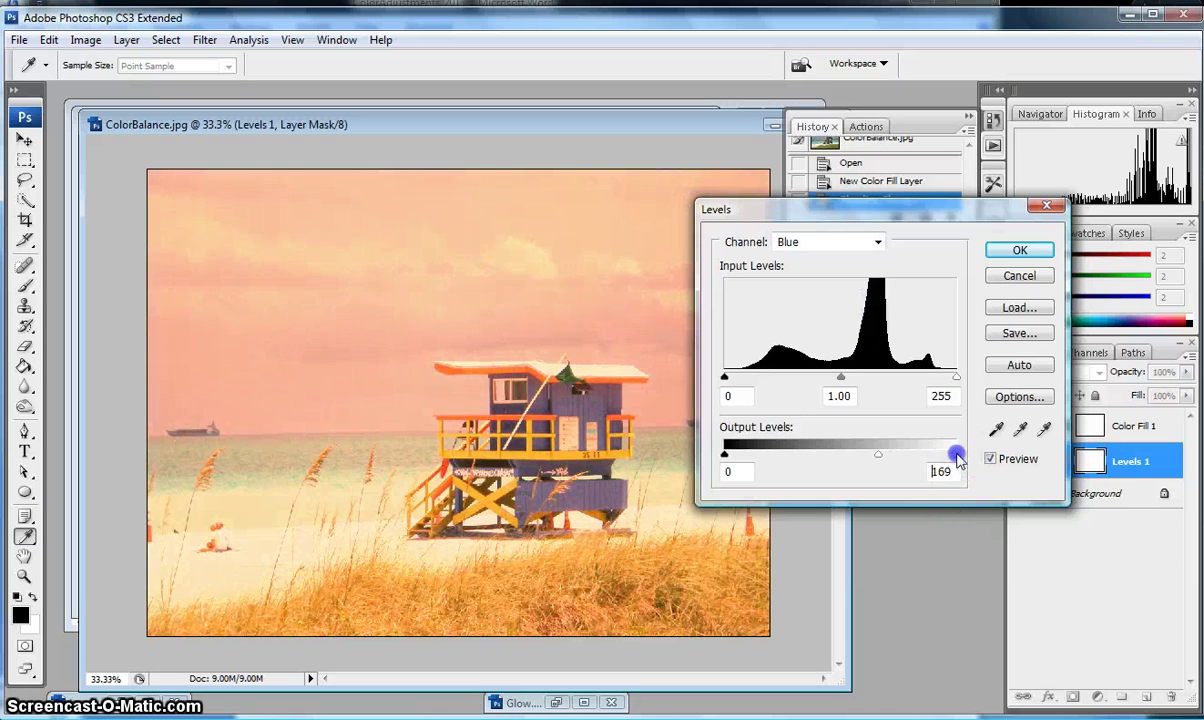
key(Up)
key(Up)
key(Up)
key(Up)
key(Up)
key(Up)
key(Up)
key(Up)
key(Up)
key(Up)
key(Up)
key(Up)
key(Up)
key(Up)
key(Up)
key(Up)
key(Up)
key(Up)
key(Up)
key(Up)
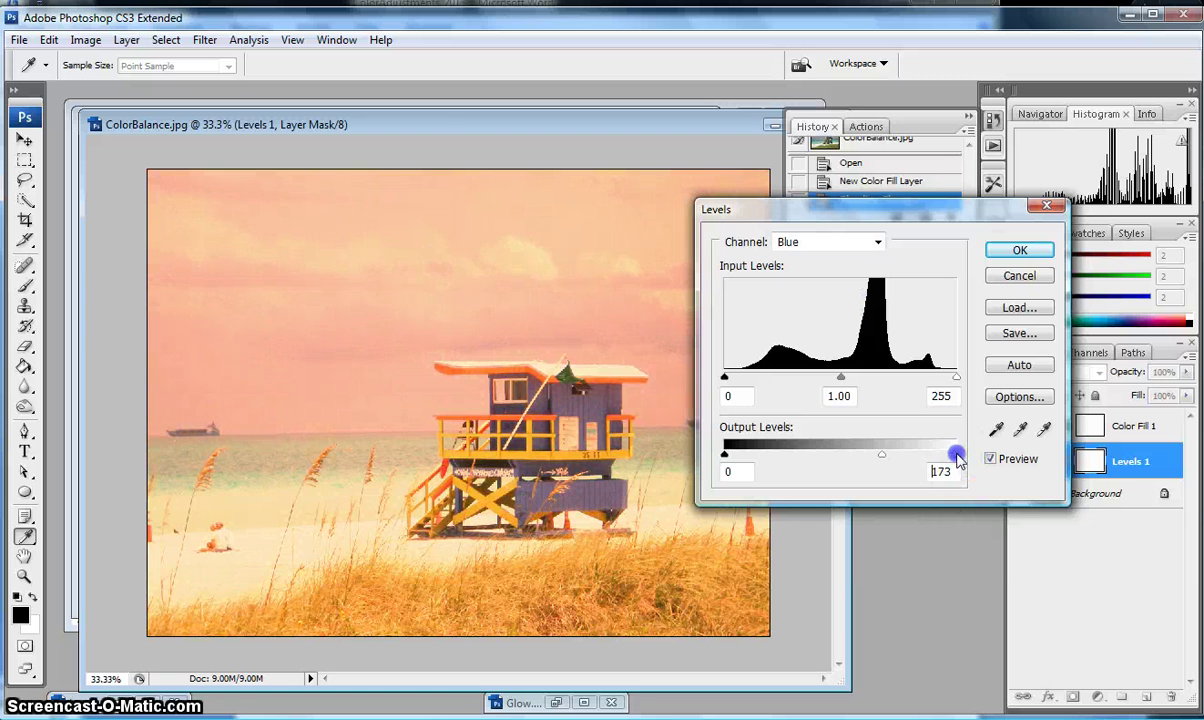
Step: Raise the Blue channel's black output level to 43 and apply the Levels adjustment
click(724, 456)
key(Up)
key(Up)
key(Up)
key(Up)
key(Up)
key(Up)
key(Up)
key(Up)
key(Up)
key(Up)
key(Up)
key(Up)
key(Up)
key(Up)
key(Up)
key(Up)
key(Up)
key(Up)
key(Up)
key(Up)
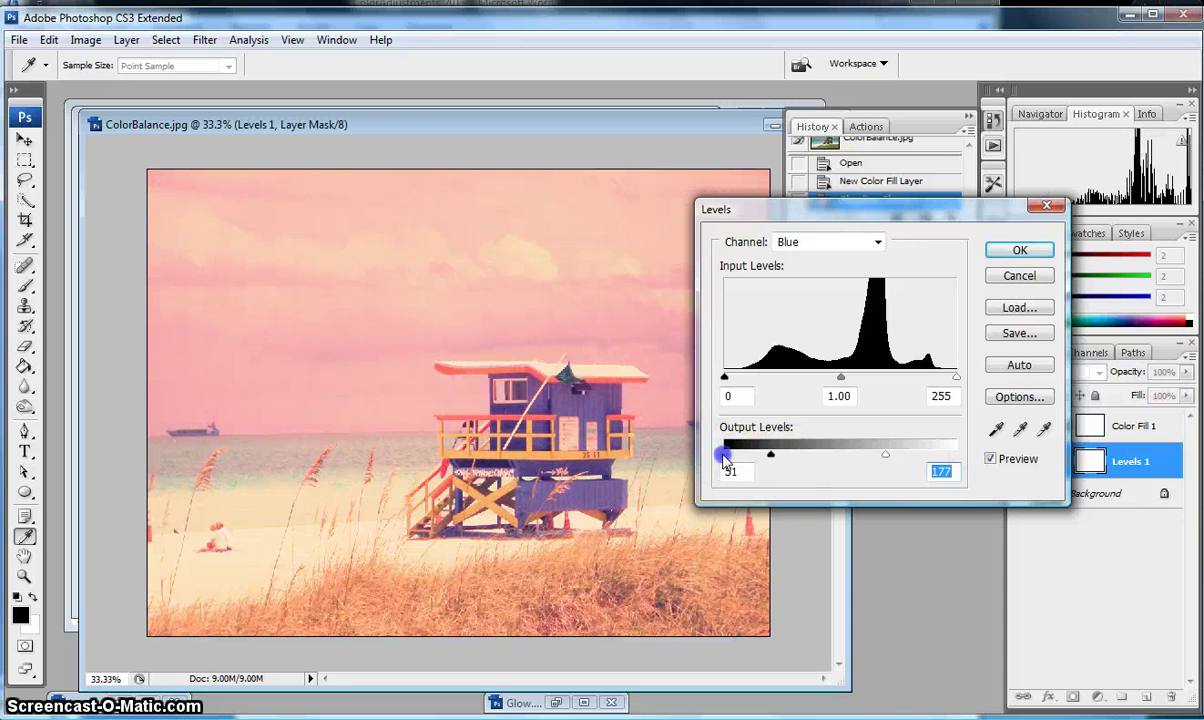
key(Down)
key(Down)
key(Down)
key(Down)
key(Down)
key(Down)
key(Down)
key(Down)
key(Down)
drag(723, 455, 763, 455)
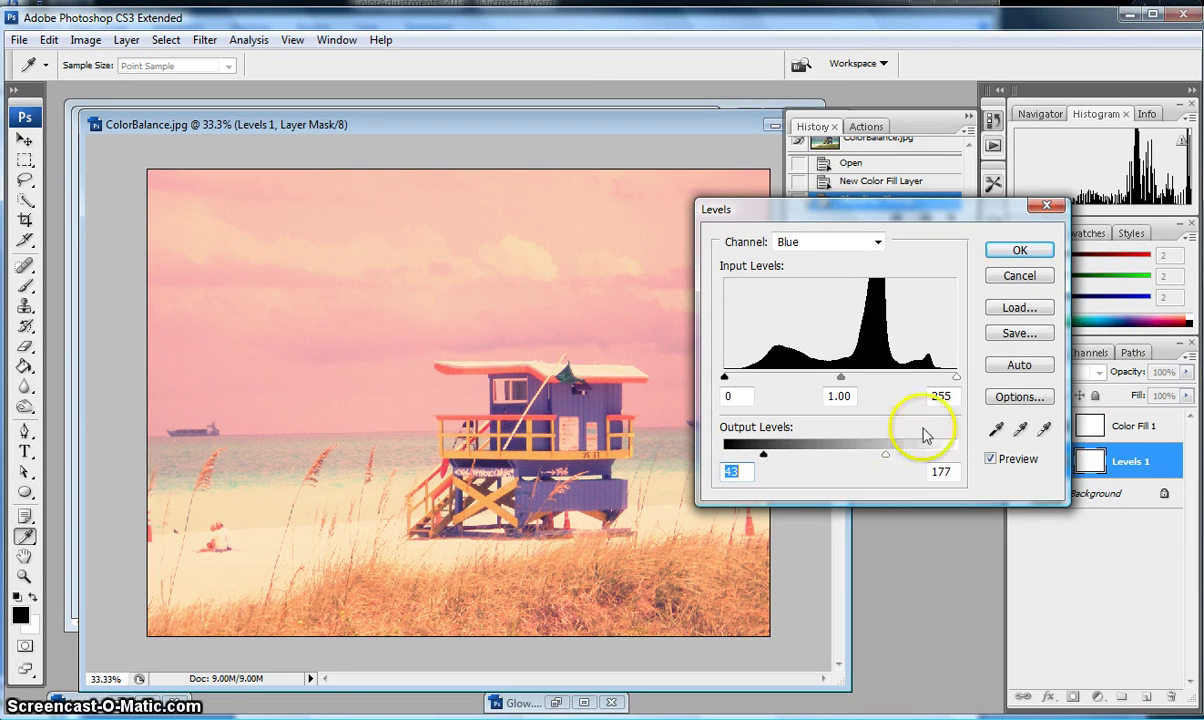
click(1020, 251)
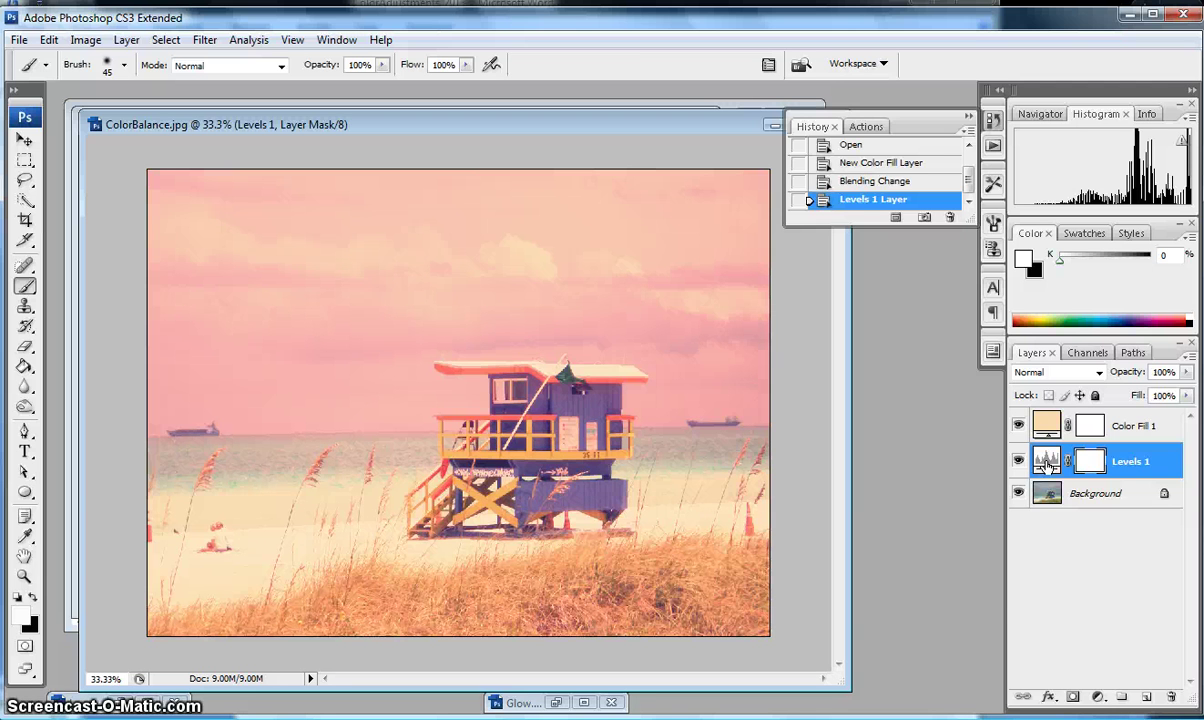
Step: Select the Color Fill 1 layer
click(1103, 438)
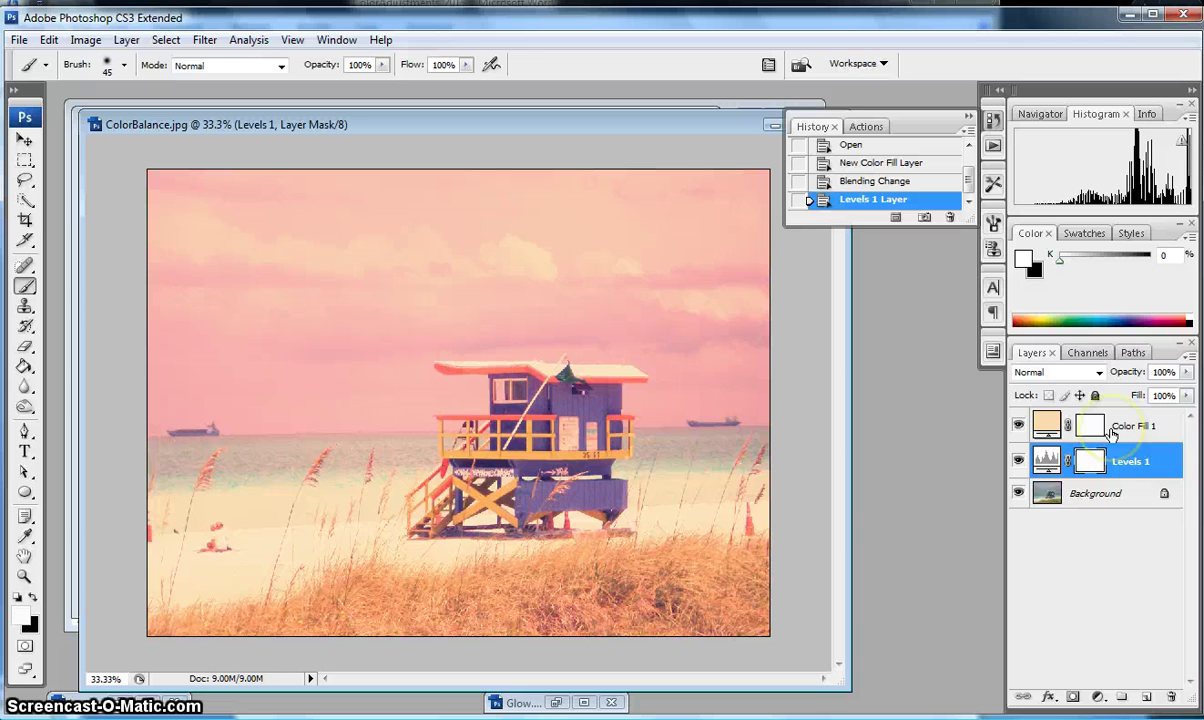